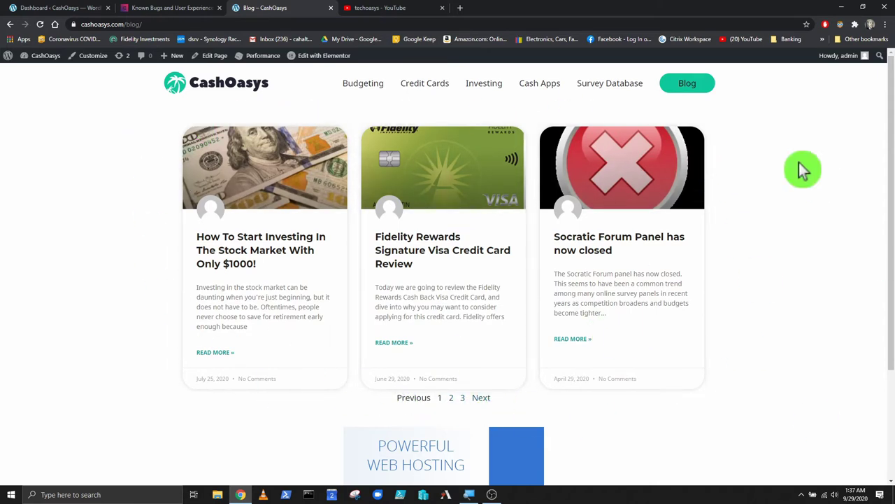
# Visit blog pagination pages 2 and 3, then return to page 1.
pyautogui.click(451, 400)
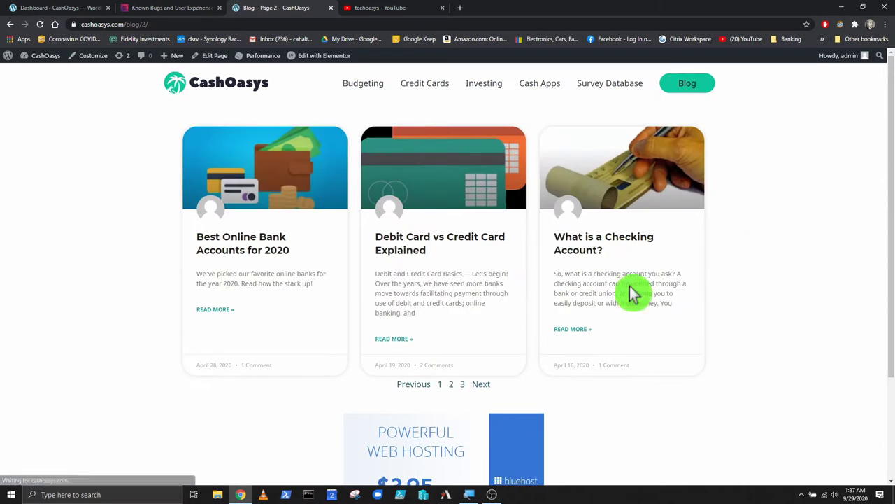
pyautogui.click(467, 385)
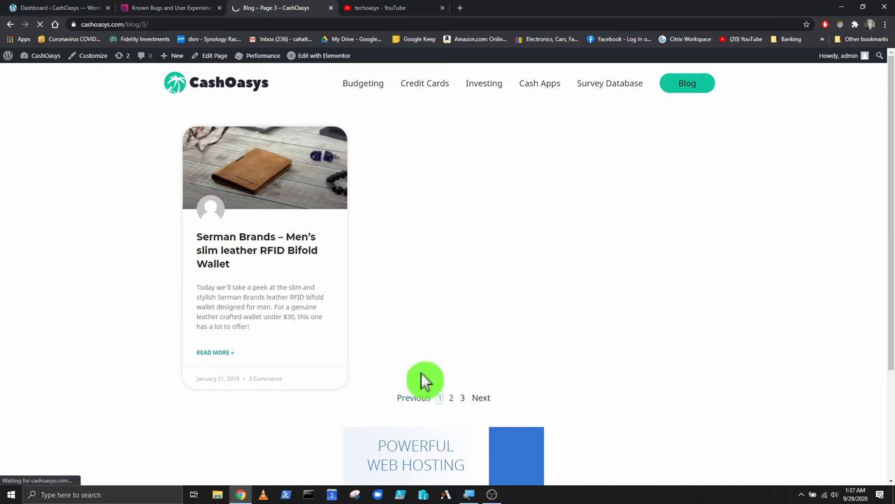
pyautogui.click(439, 397)
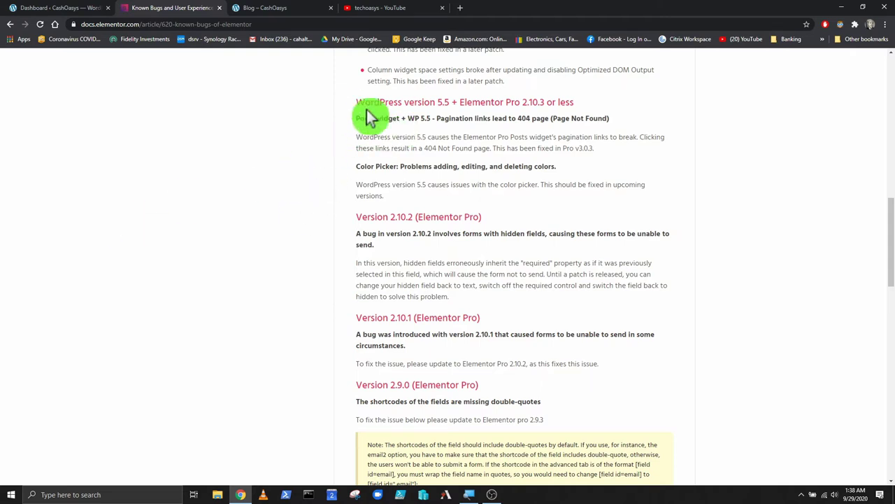
# Highlight the WordPress 5.5 known-bug heading and the start of the pagination bug description.
pyautogui.scroll(2, 399, 166)
pyautogui.moveTo(287, 153); pyautogui.dragTo(710, 160)
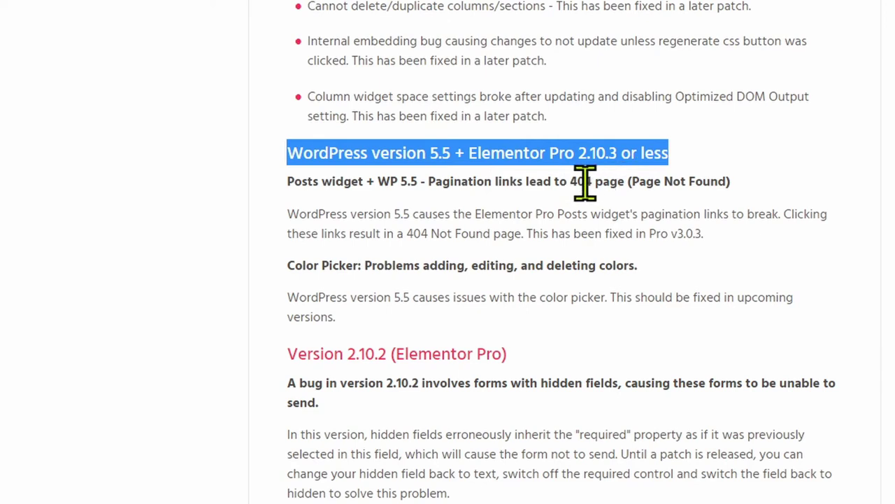
pyautogui.click(686, 182)
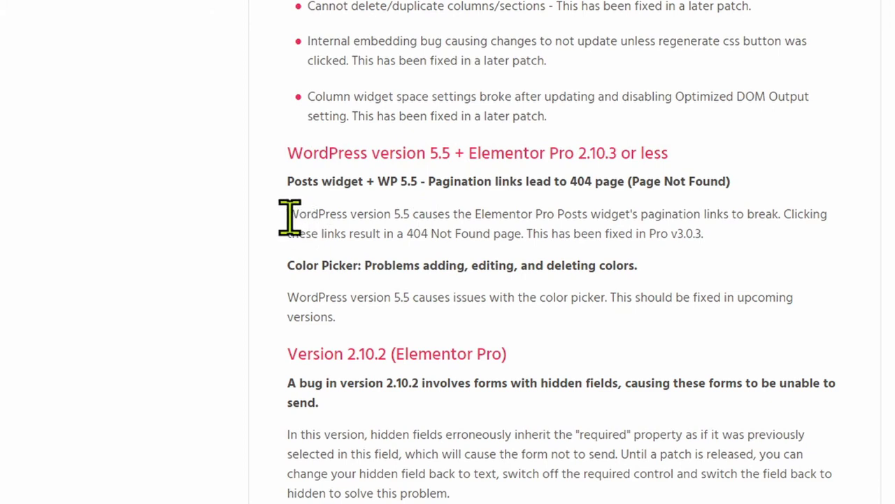
pyautogui.moveTo(288, 214); pyautogui.dragTo(832, 217)
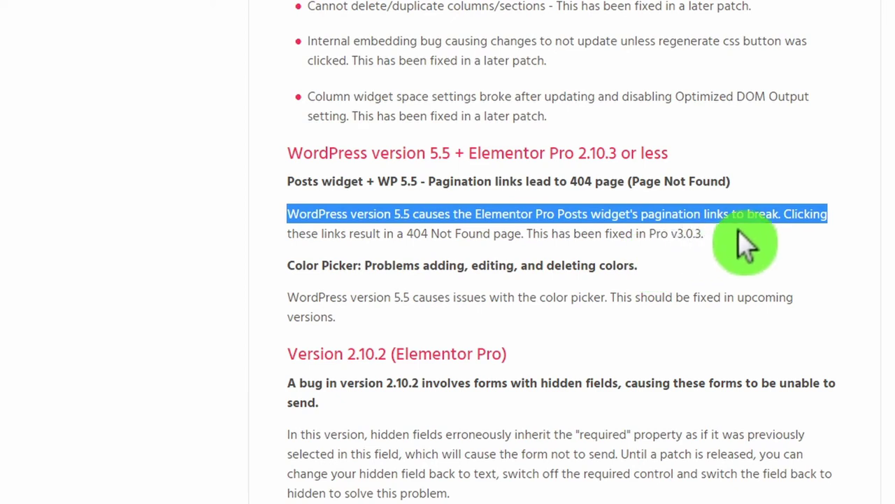
pyautogui.click(700, 230)
# Highlight the 404 Not Found sentence and the Pro v3.0.3 fix note, then return to the dashboard.
pyautogui.moveTo(792, 213)
pyautogui.mouseDown()
pyautogui.moveTo(800, 250)
pyautogui.moveTo(672, 225)
pyautogui.moveTo(692, 228)
pyautogui.mouseUp()
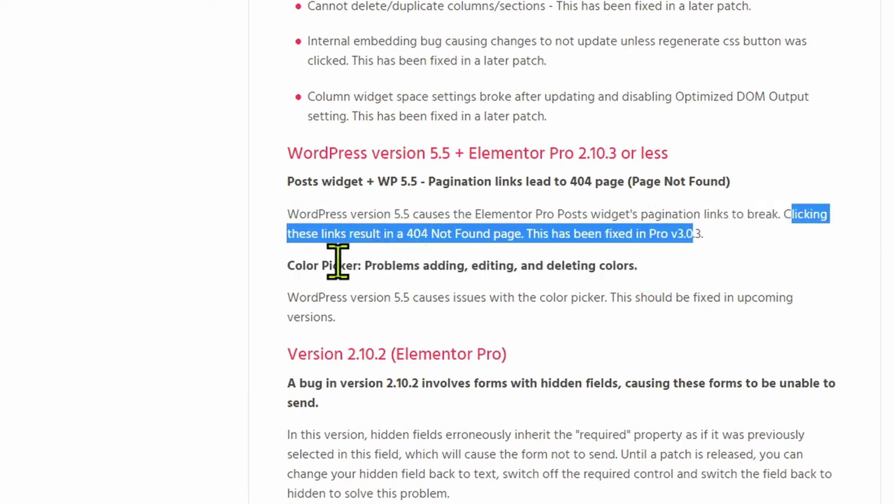
pyautogui.click(521, 260)
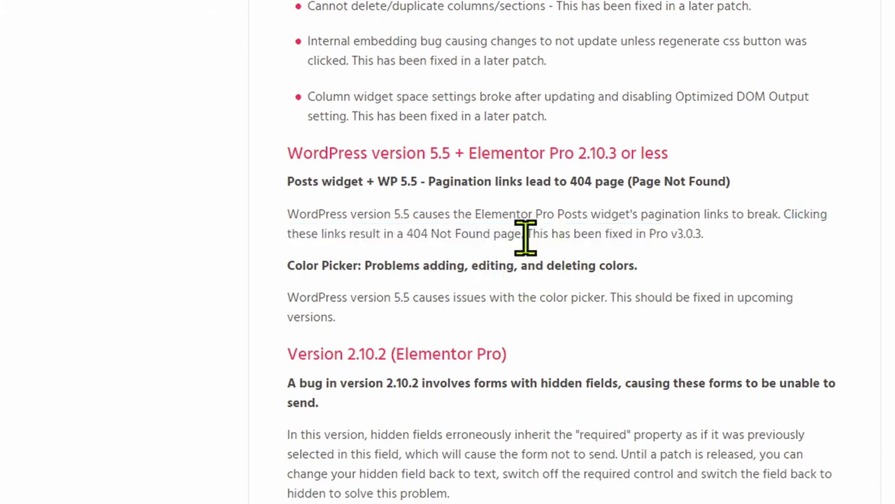
pyautogui.moveTo(525, 236)
pyautogui.mouseDown()
pyautogui.moveTo(625, 236)
pyautogui.moveTo(731, 252)
pyautogui.mouseUp()
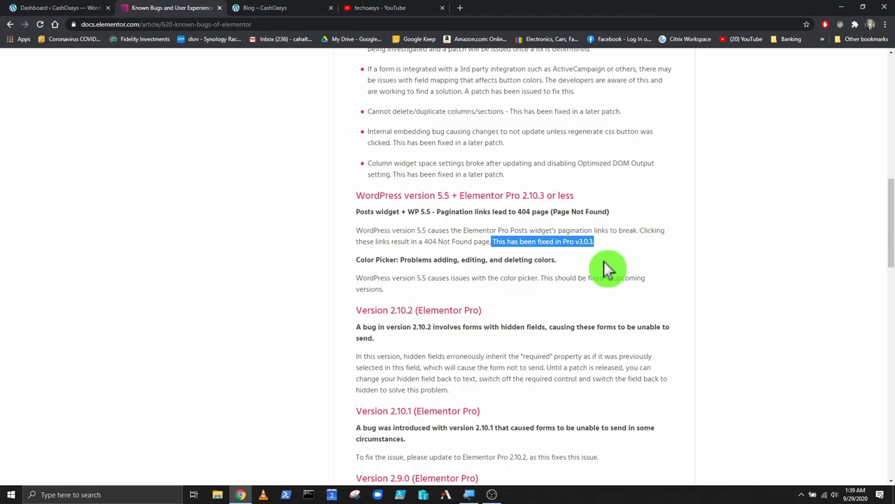
pyautogui.click(606, 267)
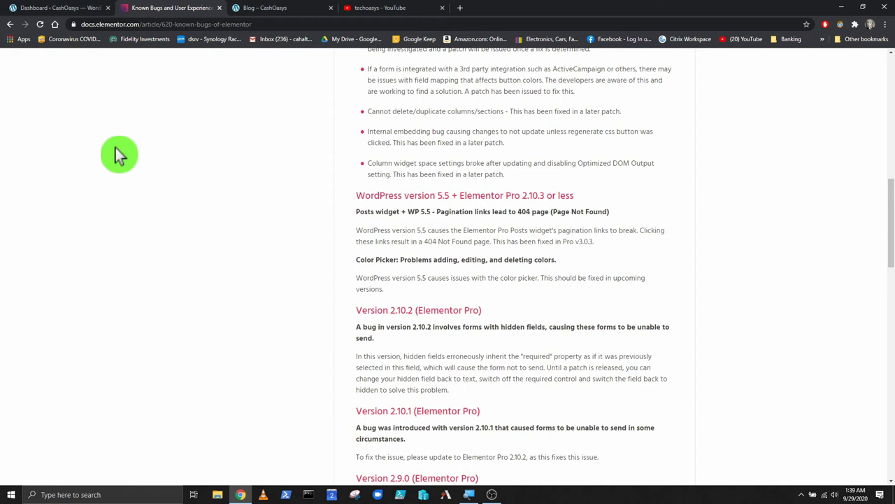
pyautogui.click(42, 9)
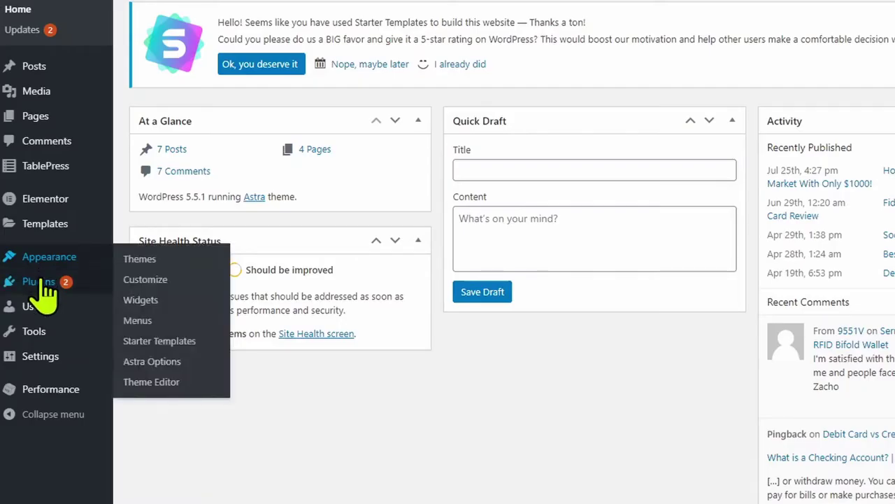
# Update Elementor from 3.0.9 to 3.0.10 in Installed Plugins and check its version number.
pyautogui.click(175, 292)
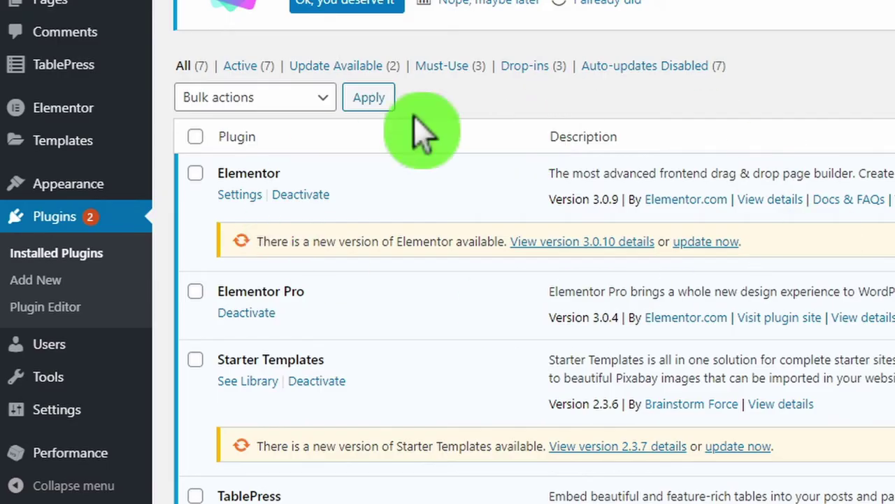
pyautogui.click(708, 242)
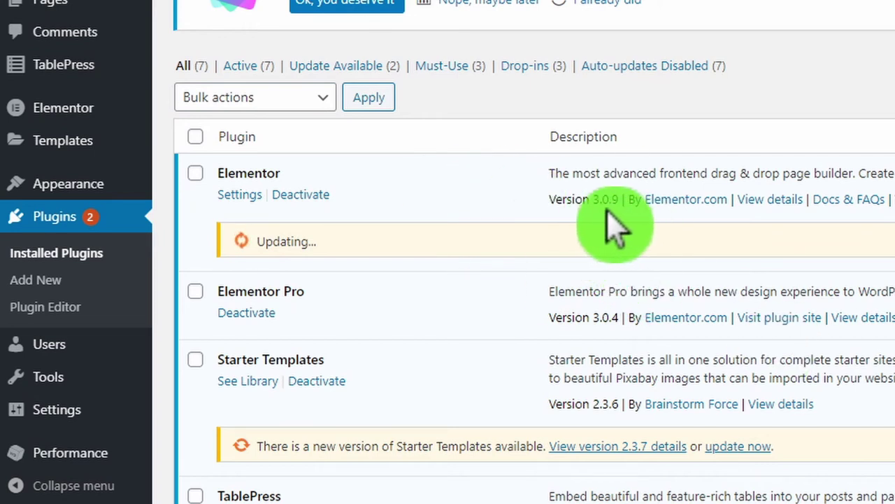
pyautogui.moveTo(592, 201); pyautogui.dragTo(625, 201)
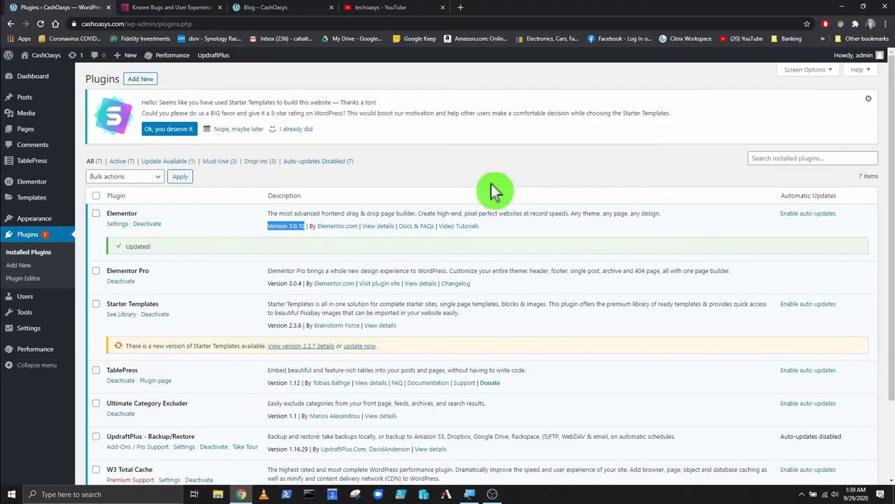
pyautogui.click(491, 184)
# Clear Chrome's cookies and cached images and files, then return to the CashOasys blog.
pyautogui.click(256, 6)
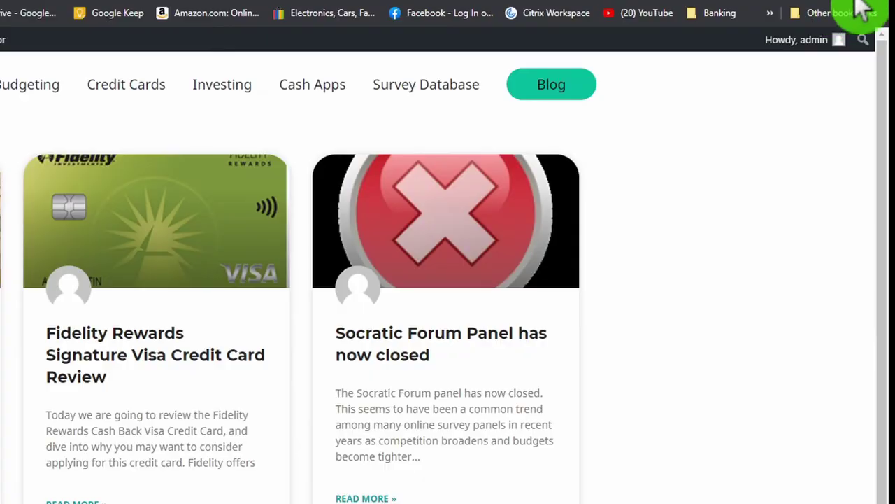
pyautogui.click(886, 23)
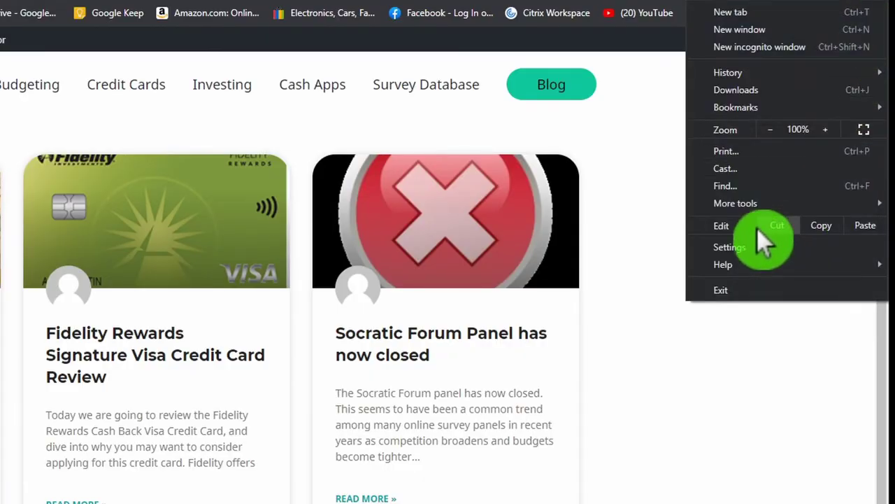
pyautogui.moveTo(736, 203)
pyautogui.click(571, 246)
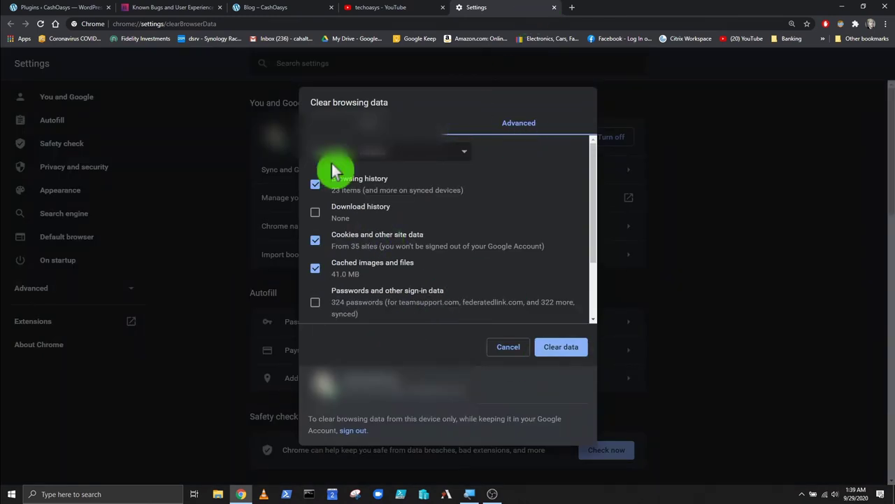
pyautogui.click(554, 7)
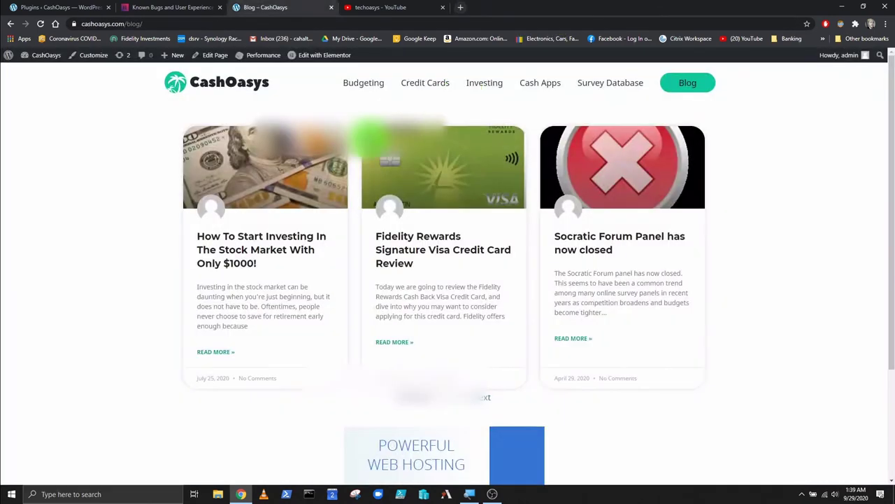
# Reload the Blog – CashOasys page.
pyautogui.click(40, 24)
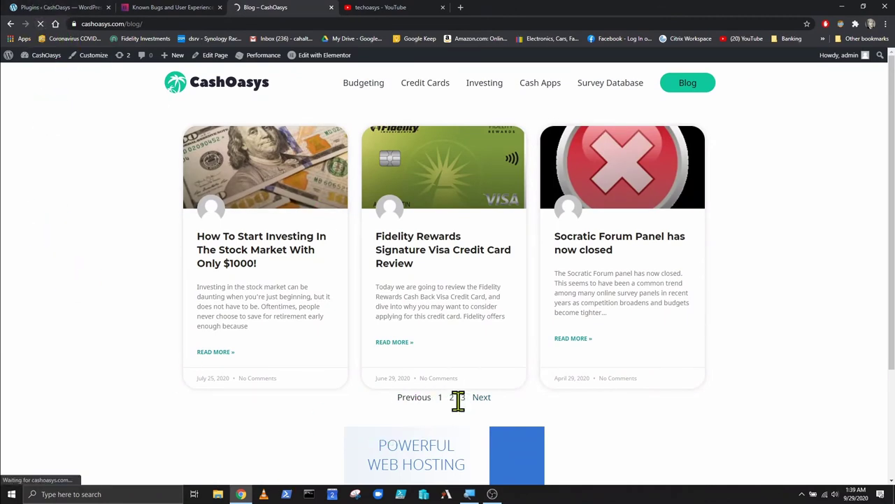